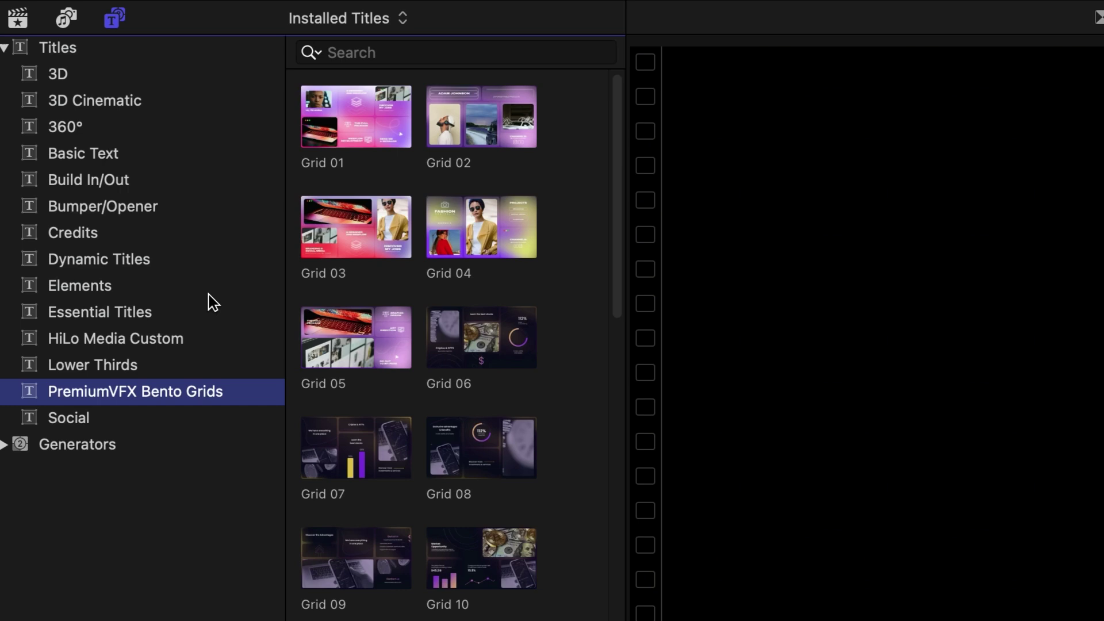
# Hide the Titles category sidebar so the Bento Grids thumbnails fill a wider browser
pyautogui.click(113, 21)
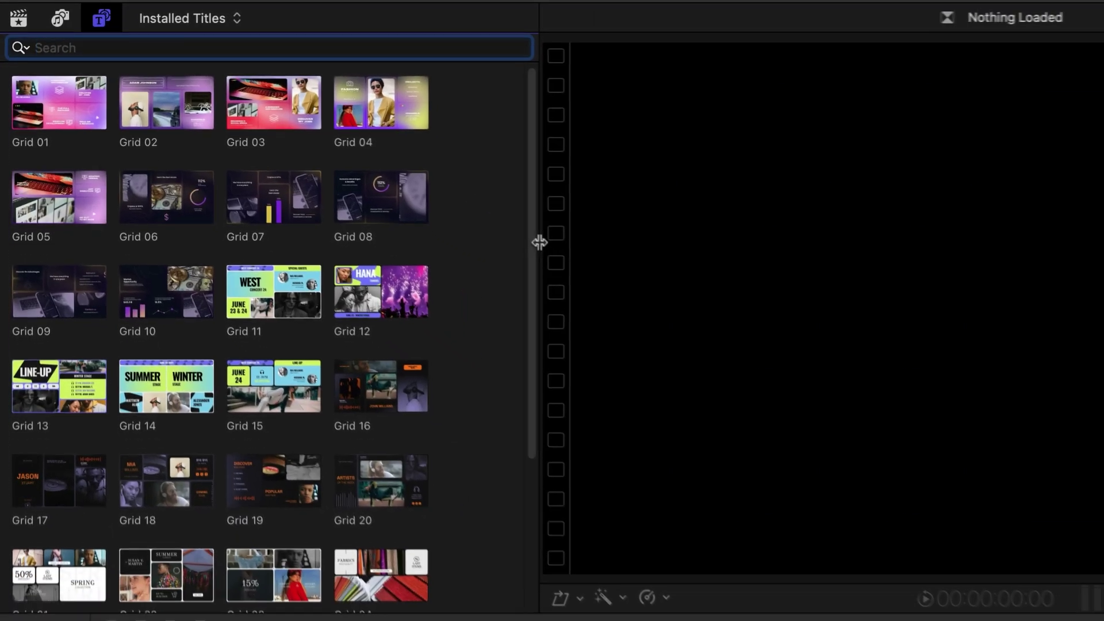
pyautogui.moveTo(524, 281); pyautogui.dragTo(518, 444)
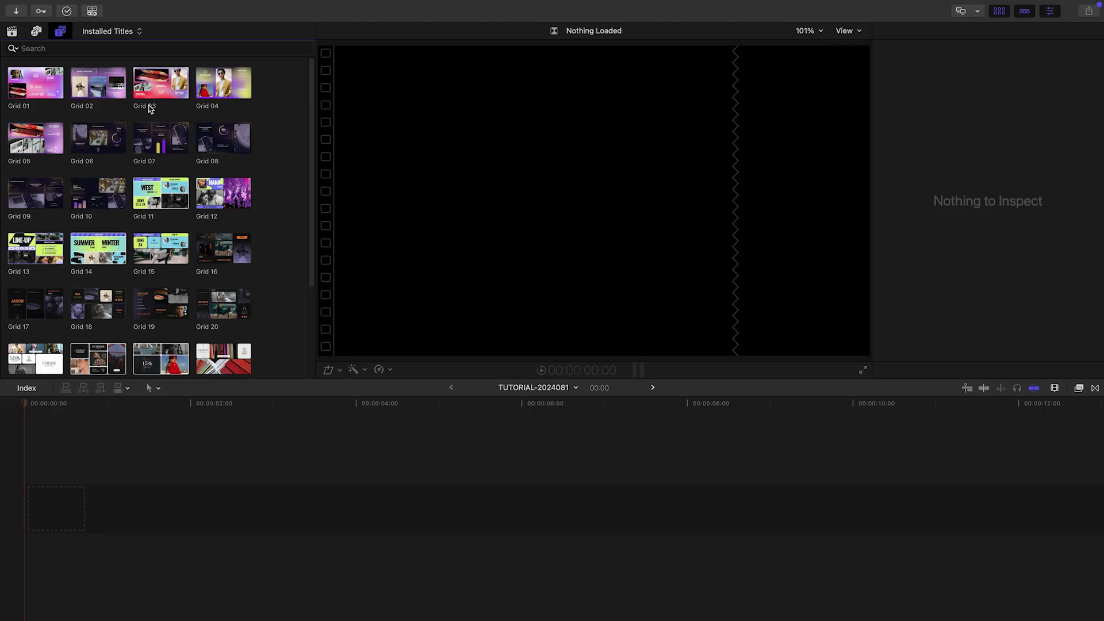
# Place the Grid 02 title on the timeline, fit it to view and play it back
pyautogui.moveTo(160, 379); pyautogui.dragTo(57, 505)
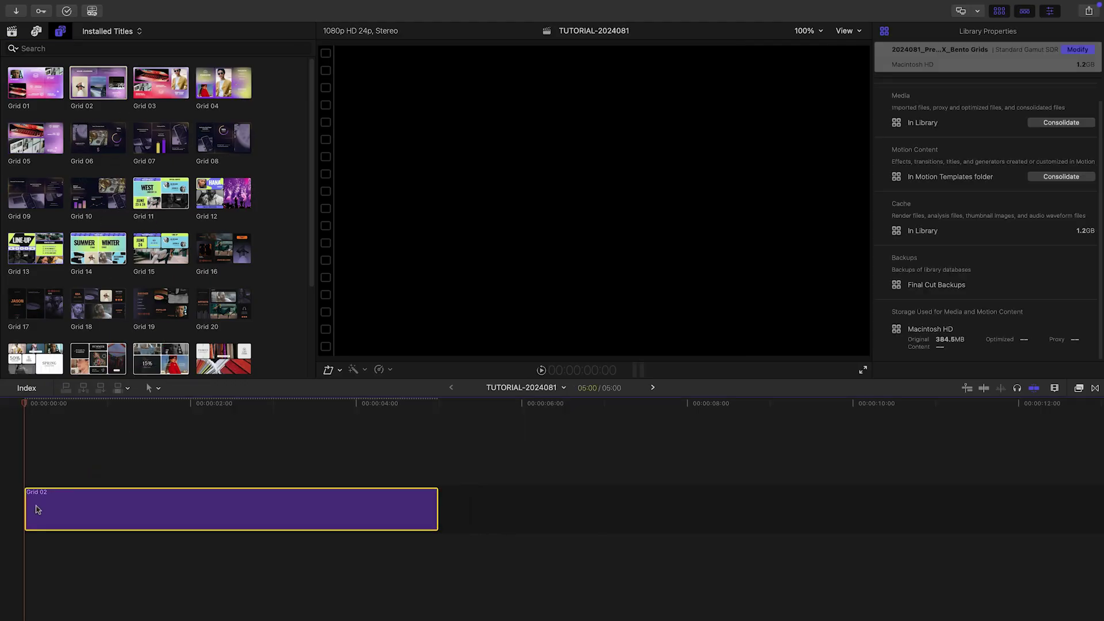
pyautogui.press('space')
pyautogui.hotkey('shift', 'z')
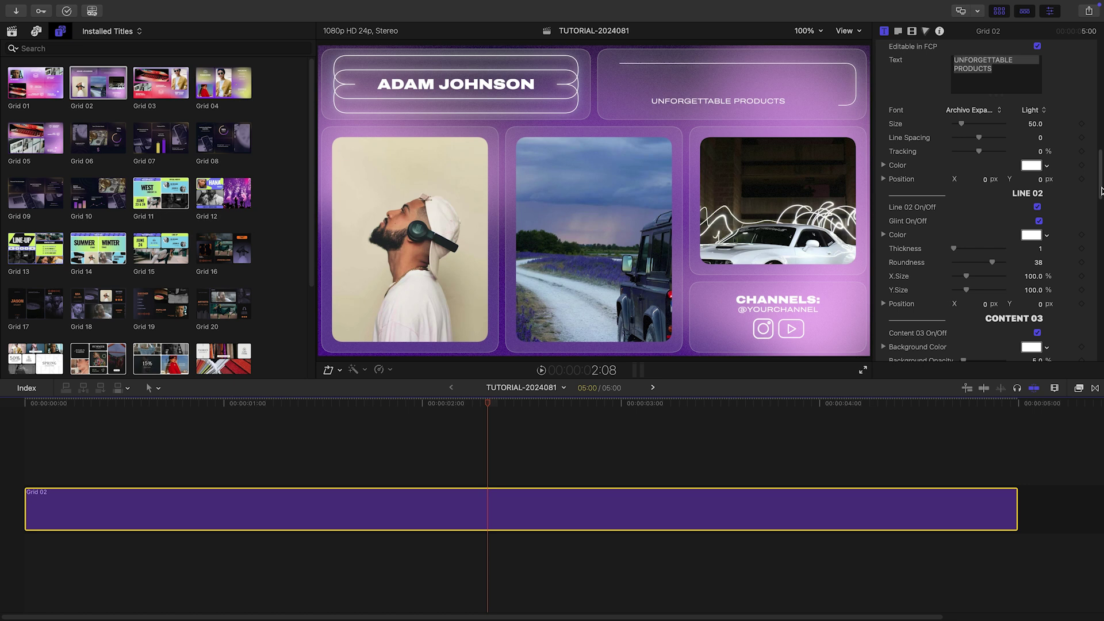
pyautogui.moveTo(1099, 190); pyautogui.dragTo(1097, 223)
# Fill Drop Zone 01 with the Bento 1 library clip and enlarge the kayak clip in Drop Zone 02
pyautogui.click(1016, 175)
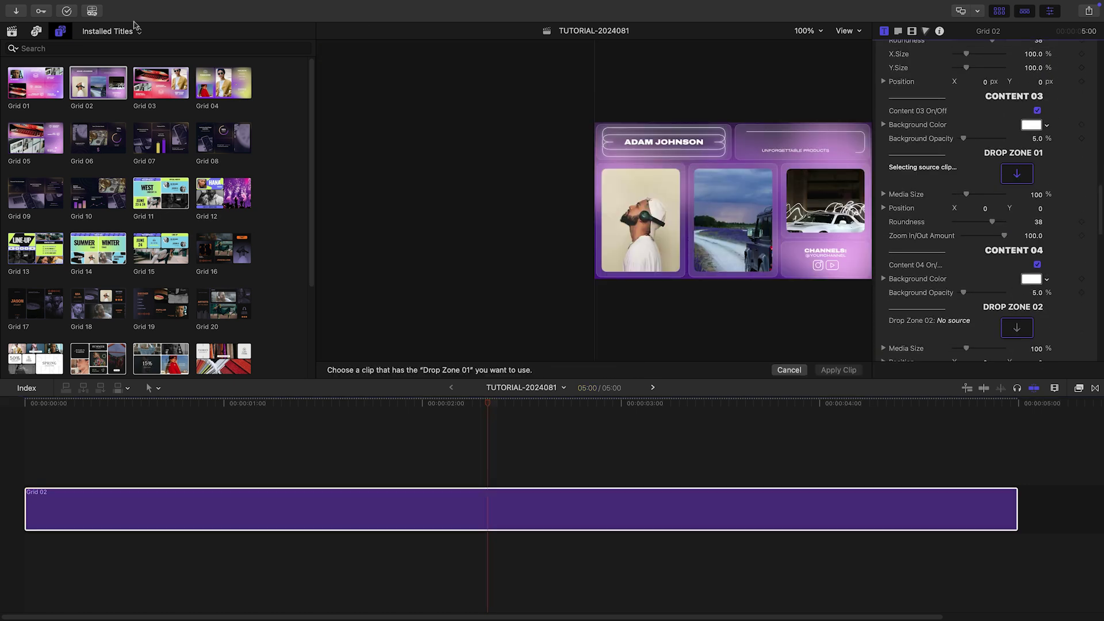
pyautogui.click(14, 31)
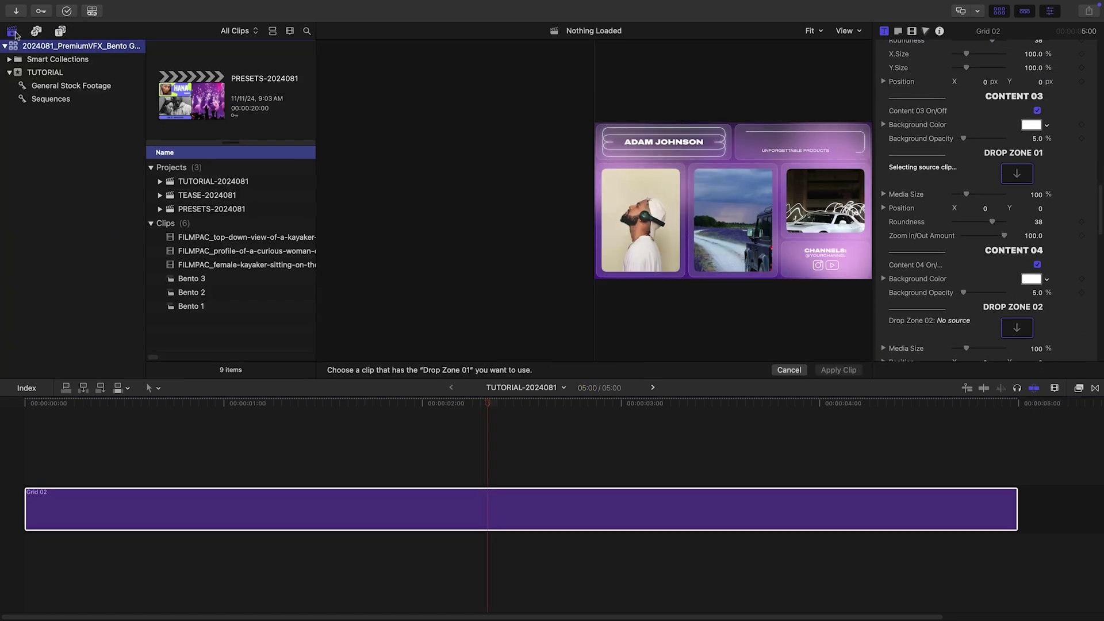
pyautogui.click(200, 307)
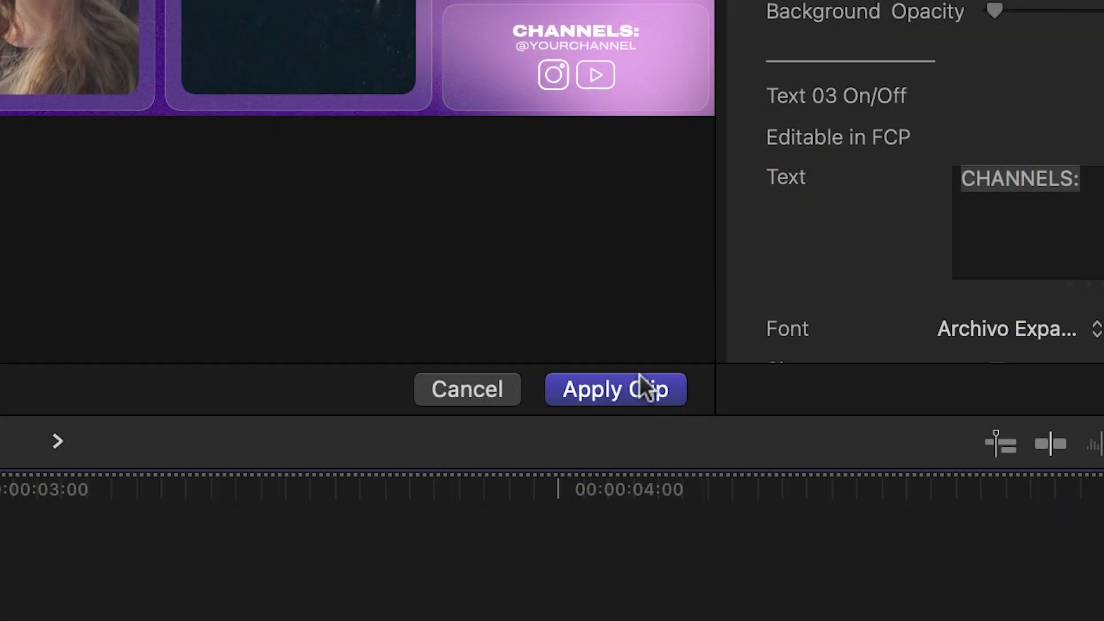
pyautogui.click(639, 375)
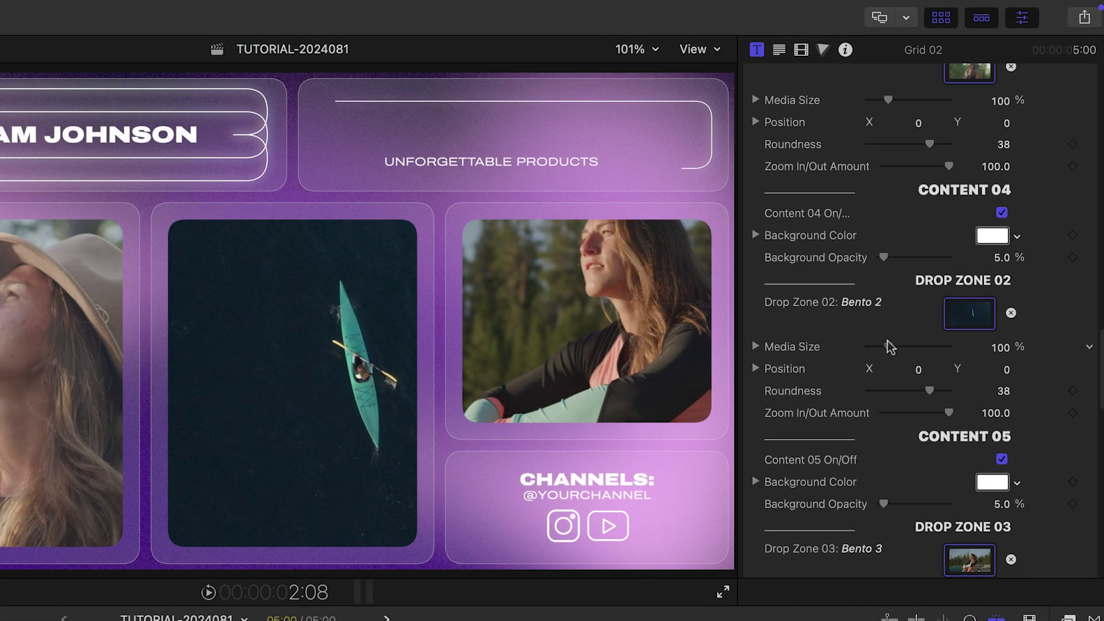
pyautogui.moveTo(887, 346); pyautogui.dragTo(903, 371)
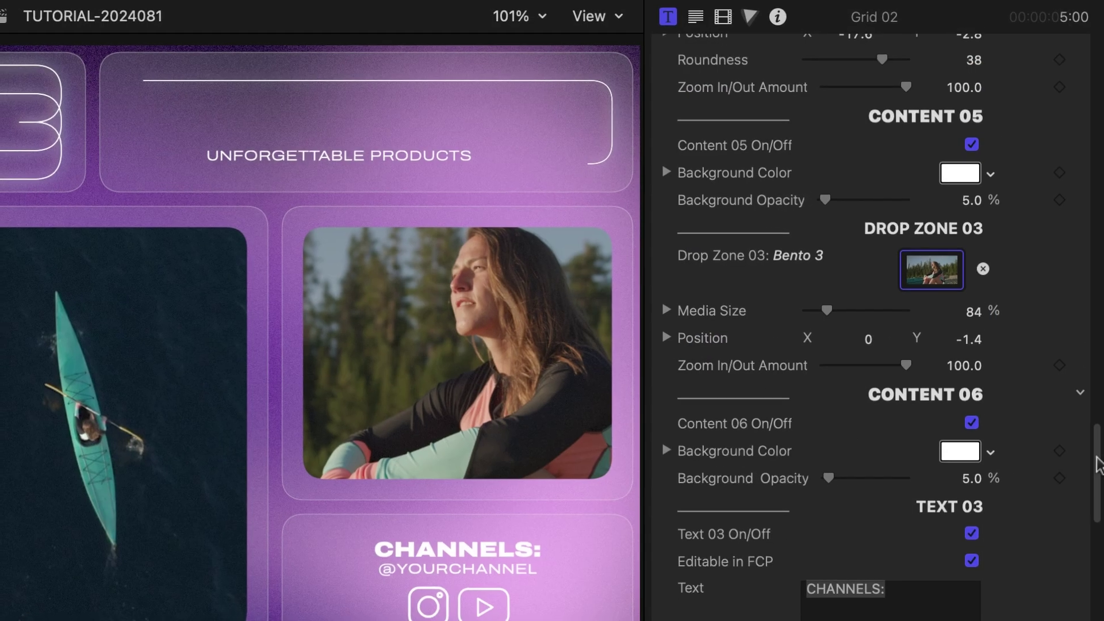
pyautogui.moveTo(1097, 321); pyautogui.dragTo(1083, 53)
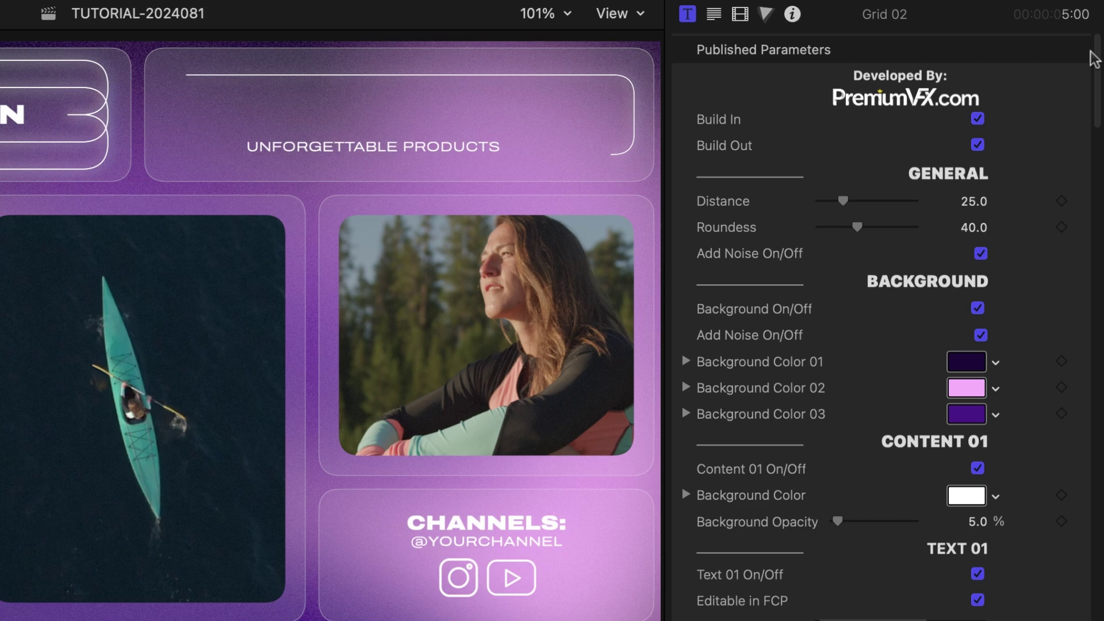
pyautogui.click(979, 117)
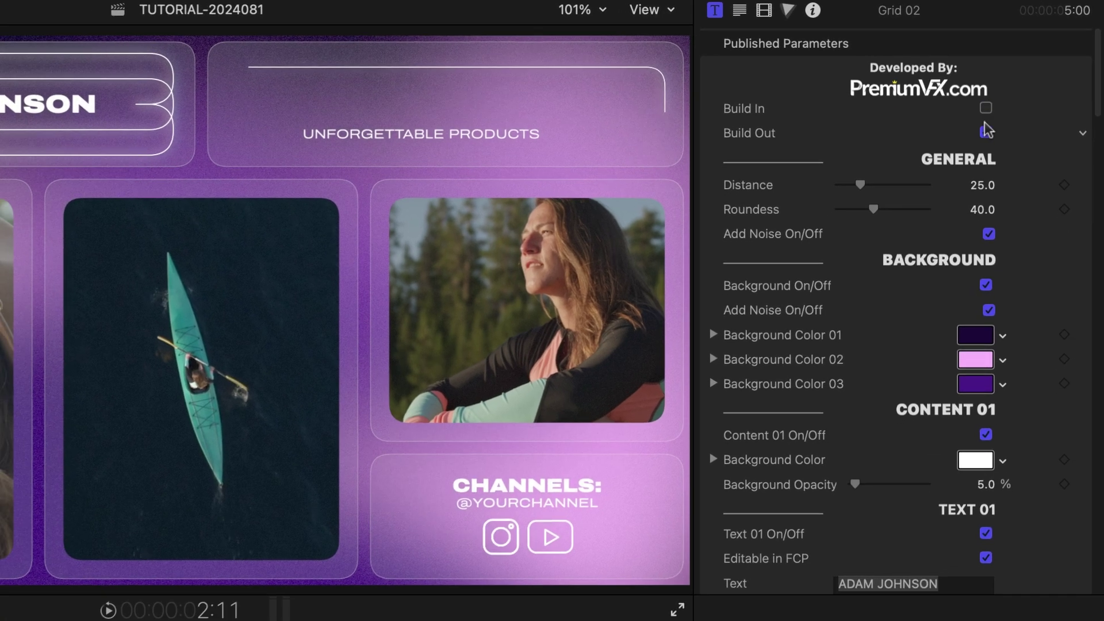
pyautogui.click(988, 130)
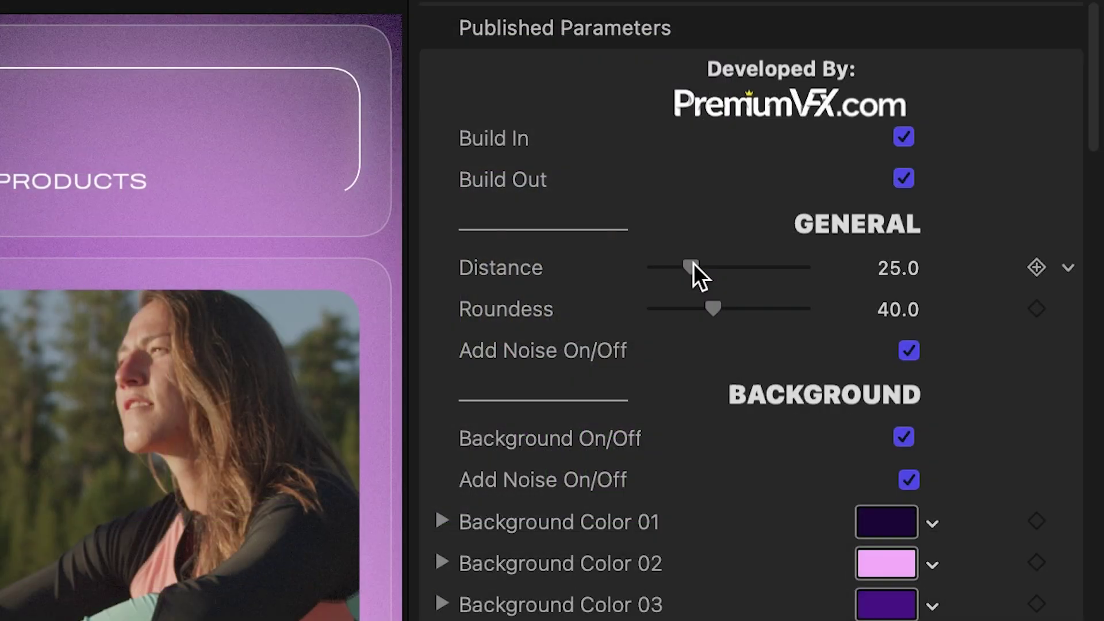
pyautogui.moveTo(884, 161); pyautogui.dragTo(947, 162)
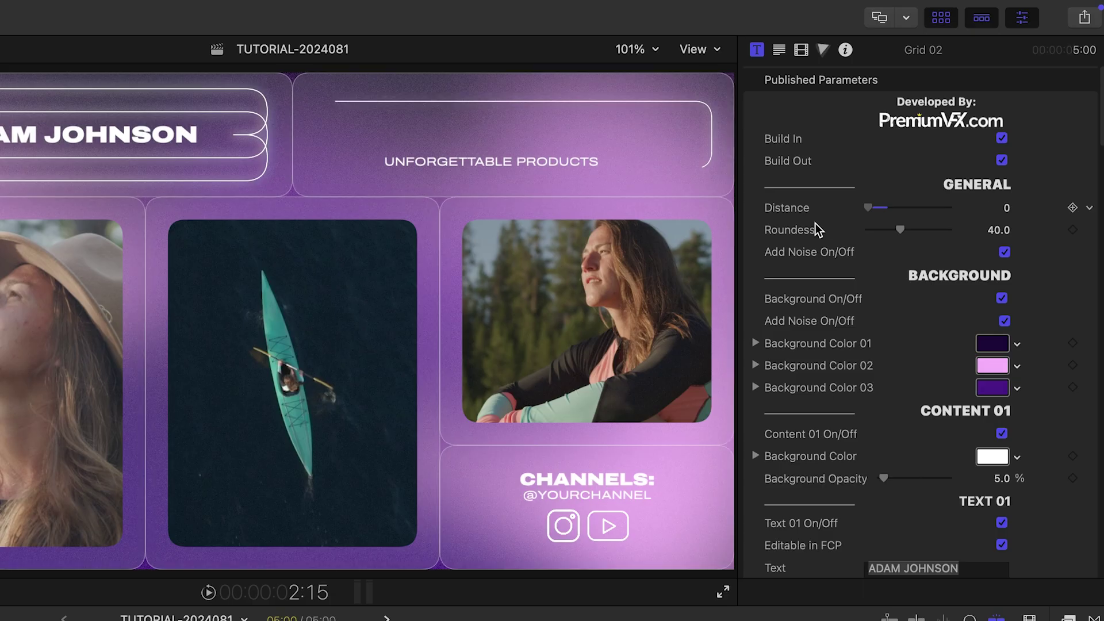
pyautogui.moveTo(869, 208); pyautogui.dragTo(1014, 212)
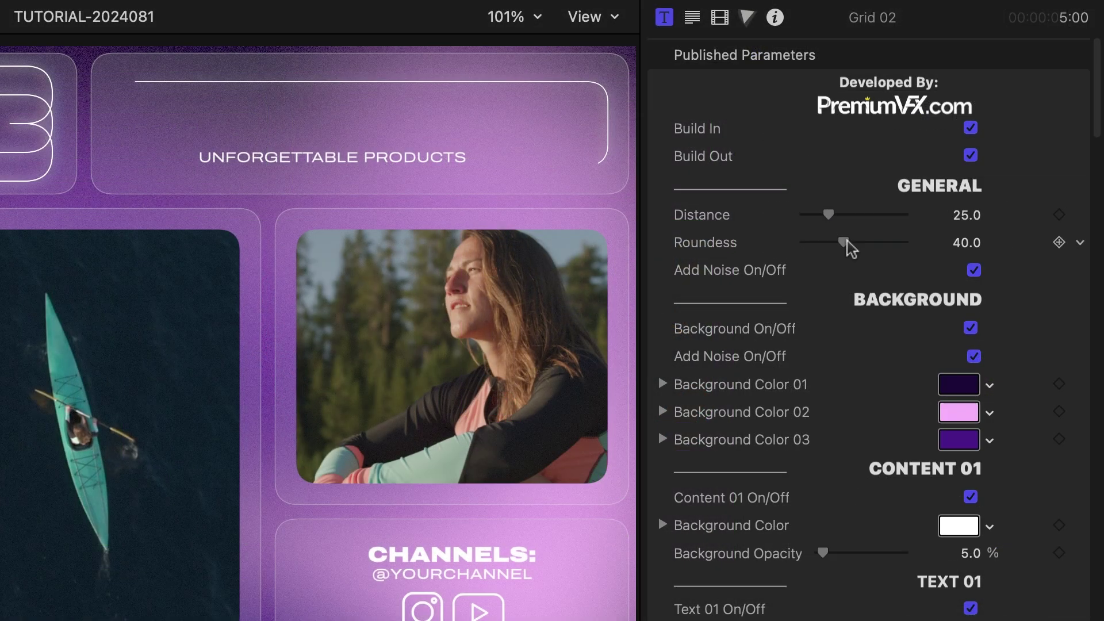
pyautogui.moveTo(846, 239); pyautogui.dragTo(673, 259)
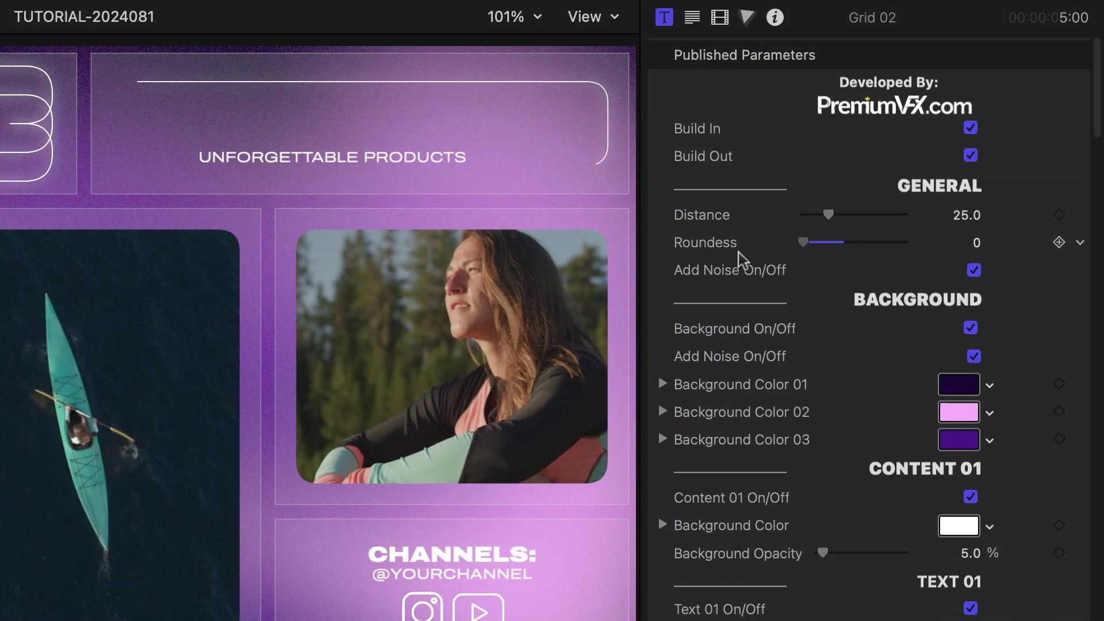
pyautogui.moveTo(804, 242); pyautogui.dragTo(828, 243)
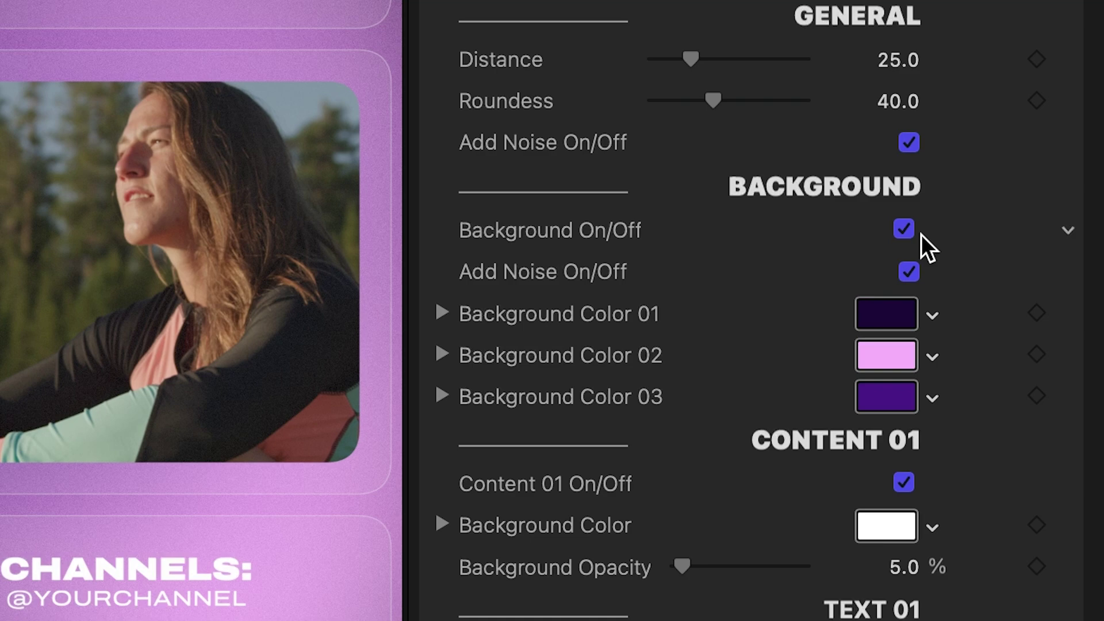
# Re-enable the background, set Background Color 01 to a red hex value and toggle the background noise
pyautogui.click(904, 228)
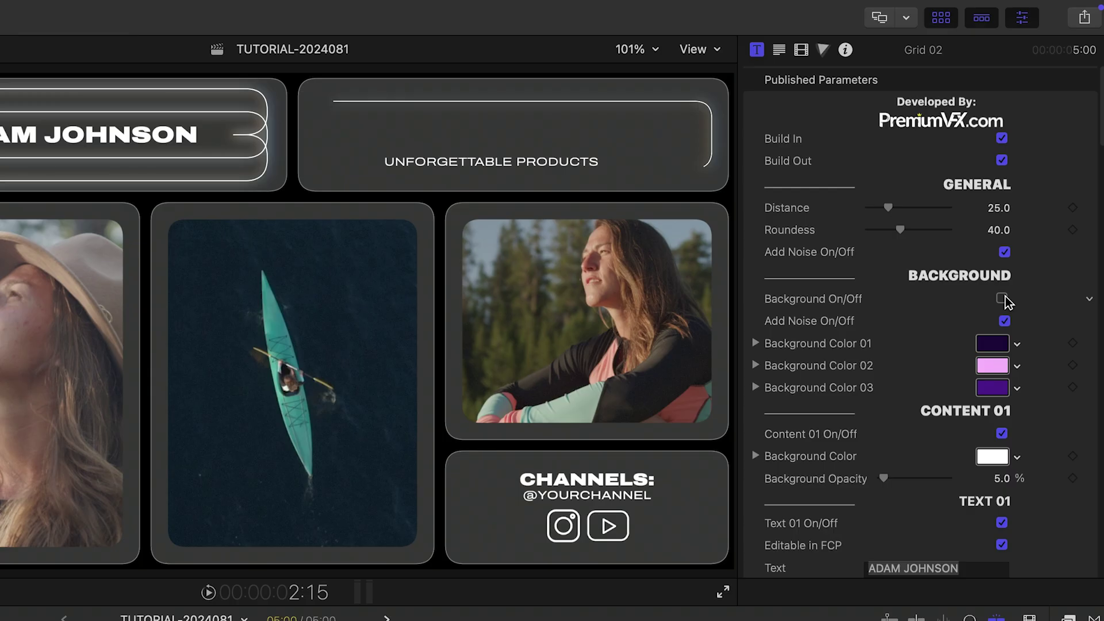
pyautogui.click(1001, 299)
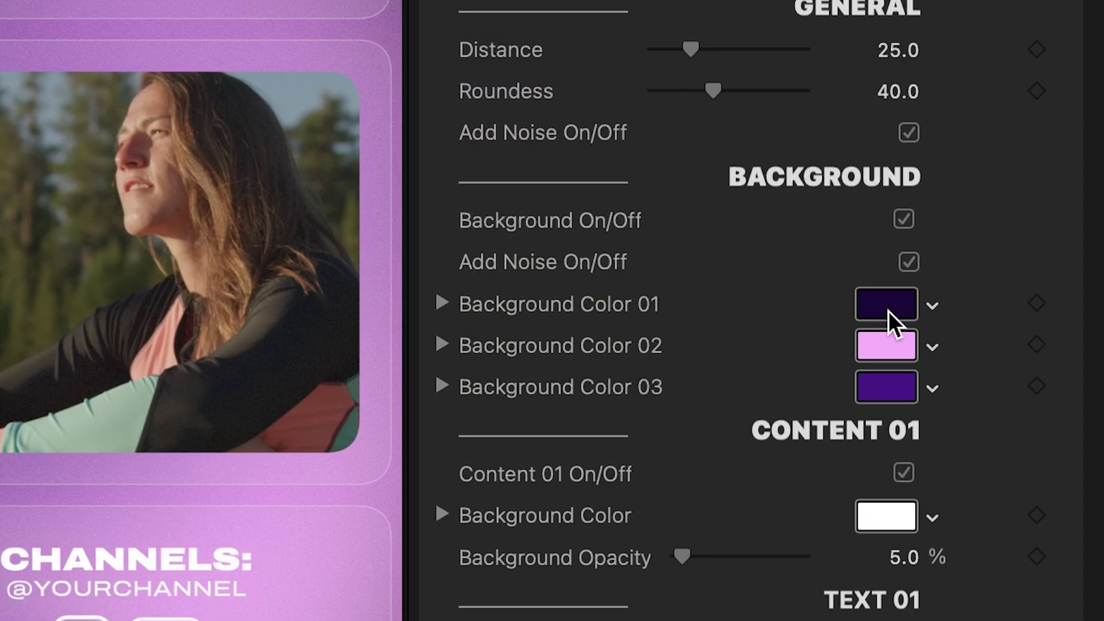
pyautogui.click(888, 311)
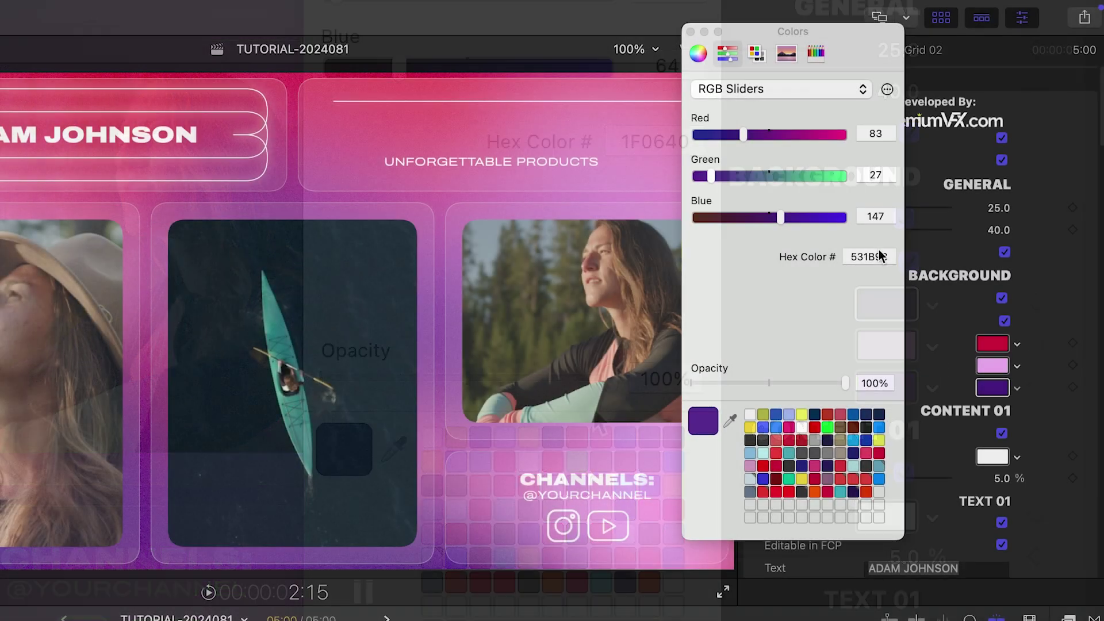
pyautogui.click(871, 257)
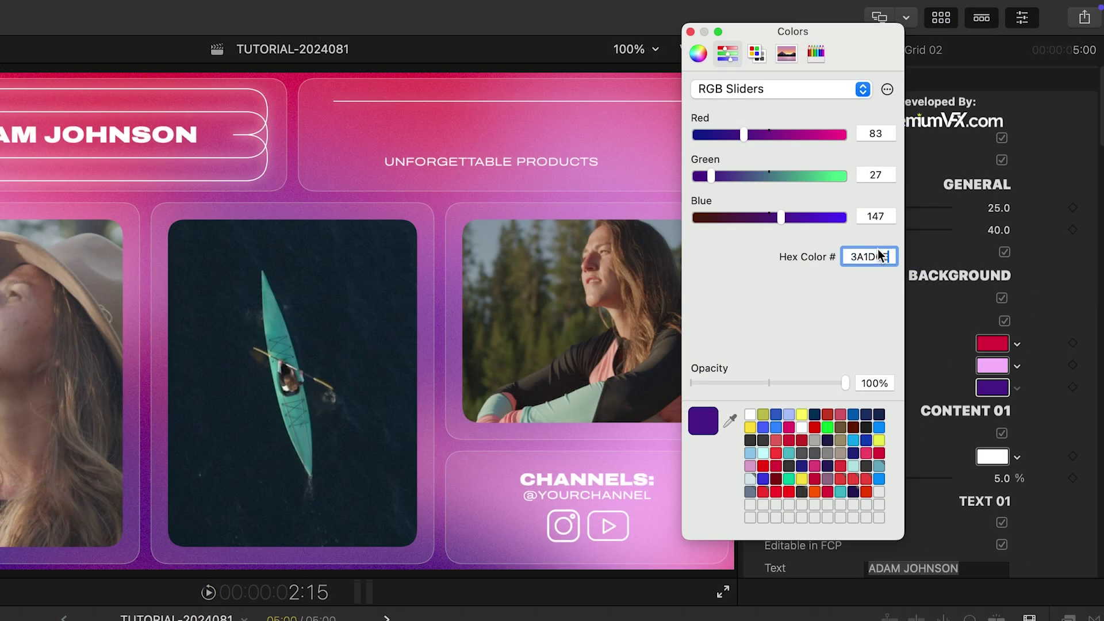
pyautogui.click(691, 33)
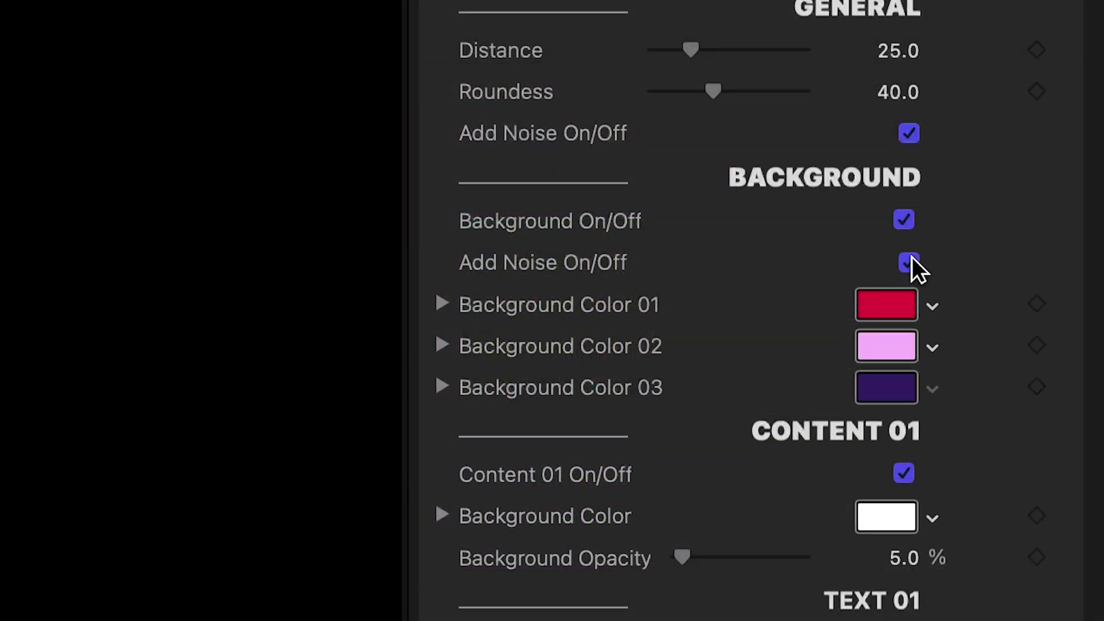
pyautogui.click(912, 257)
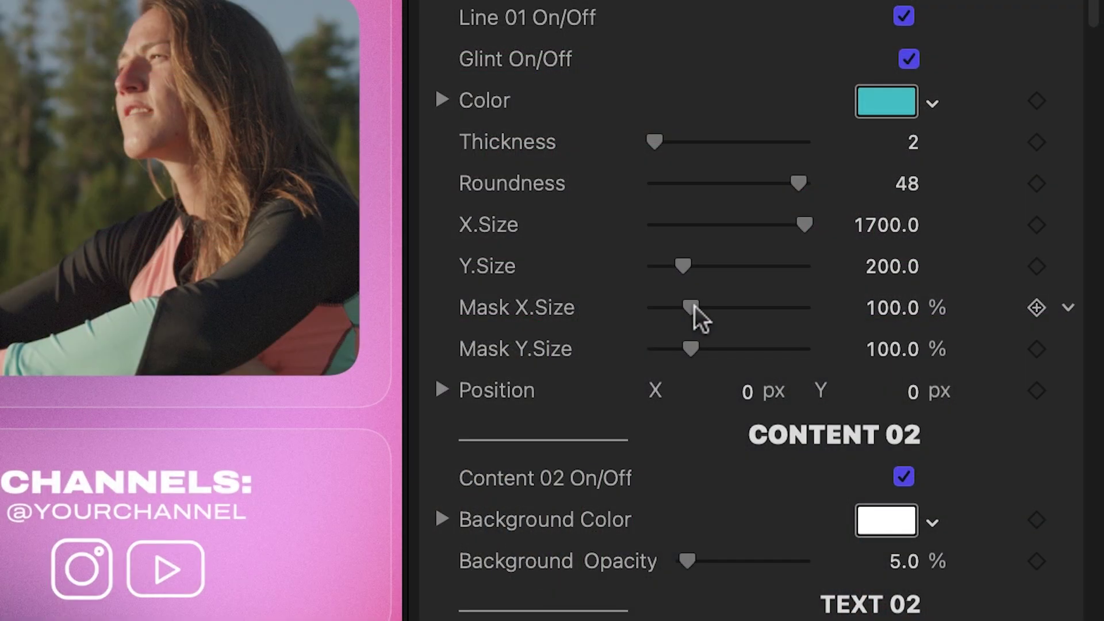
# Reduce Line 01's Mask X.Size to shorten the visible portion of the teal line
pyautogui.moveTo(694, 308); pyautogui.dragTo(679, 308)
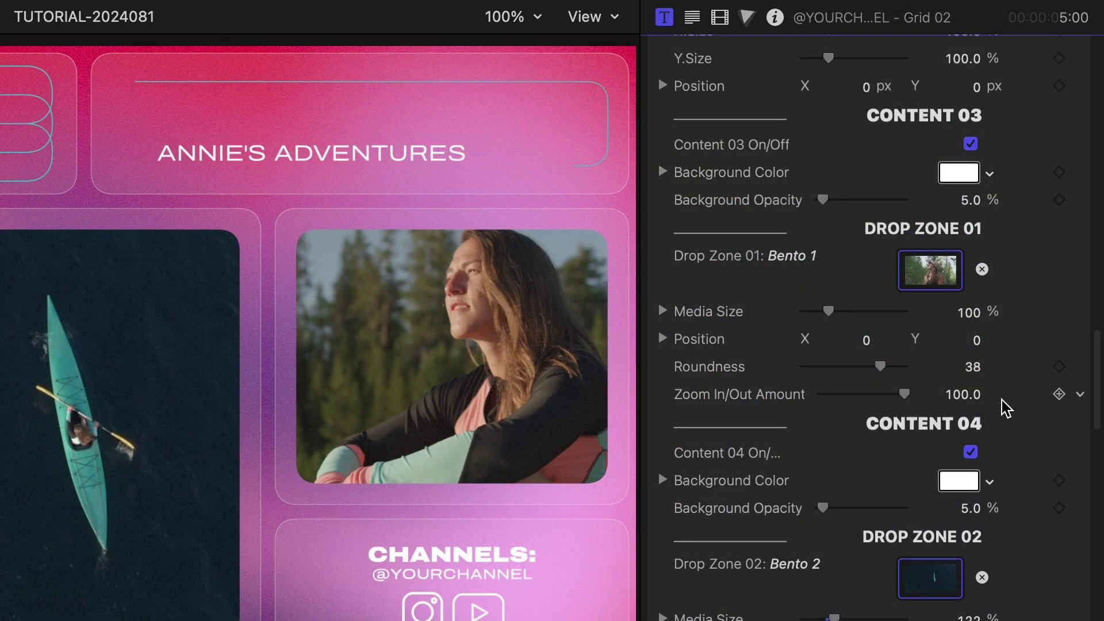
pyautogui.scroll(-4, 658, 300)
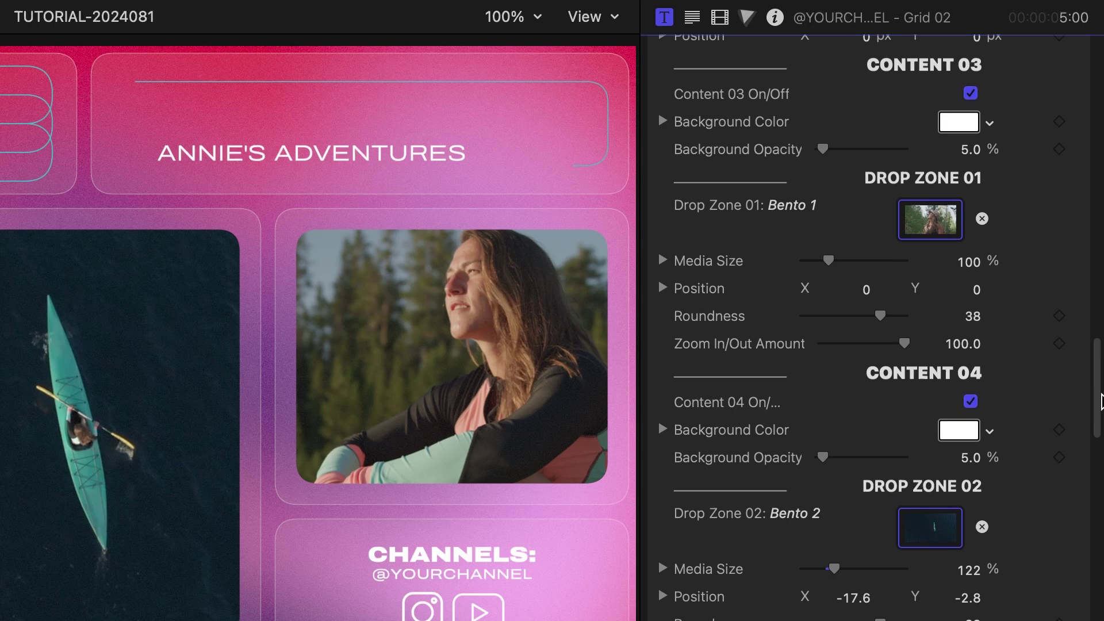
pyautogui.scroll(-4, 658, 417)
pyautogui.scroll(-2, 658, 490)
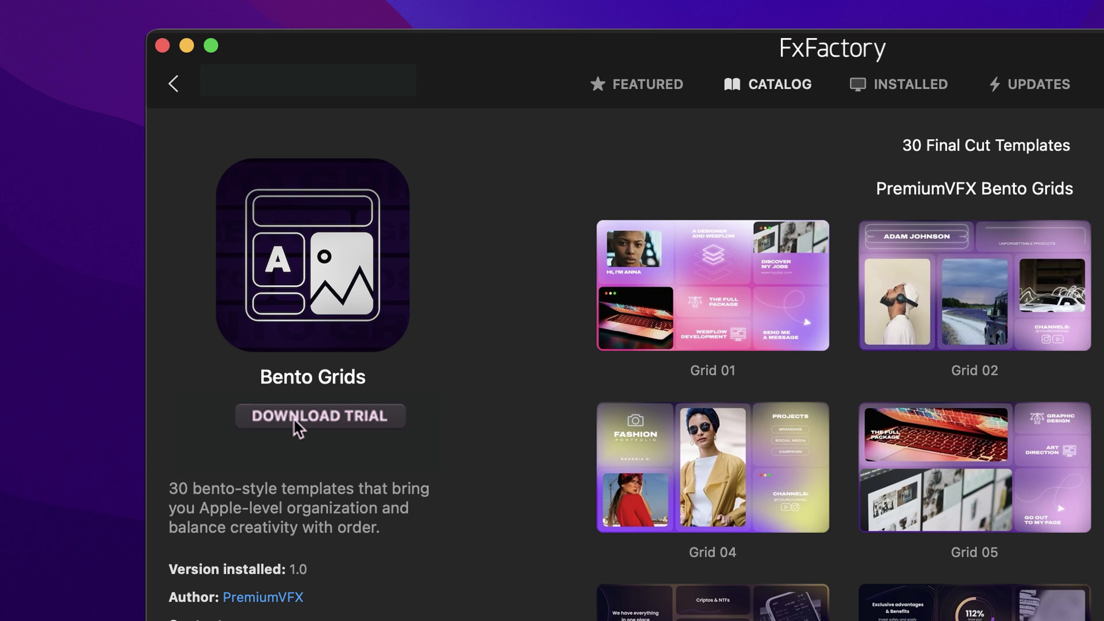
# Start the Bento Grids trial download from its FxFactory product page
pyautogui.click(297, 421)
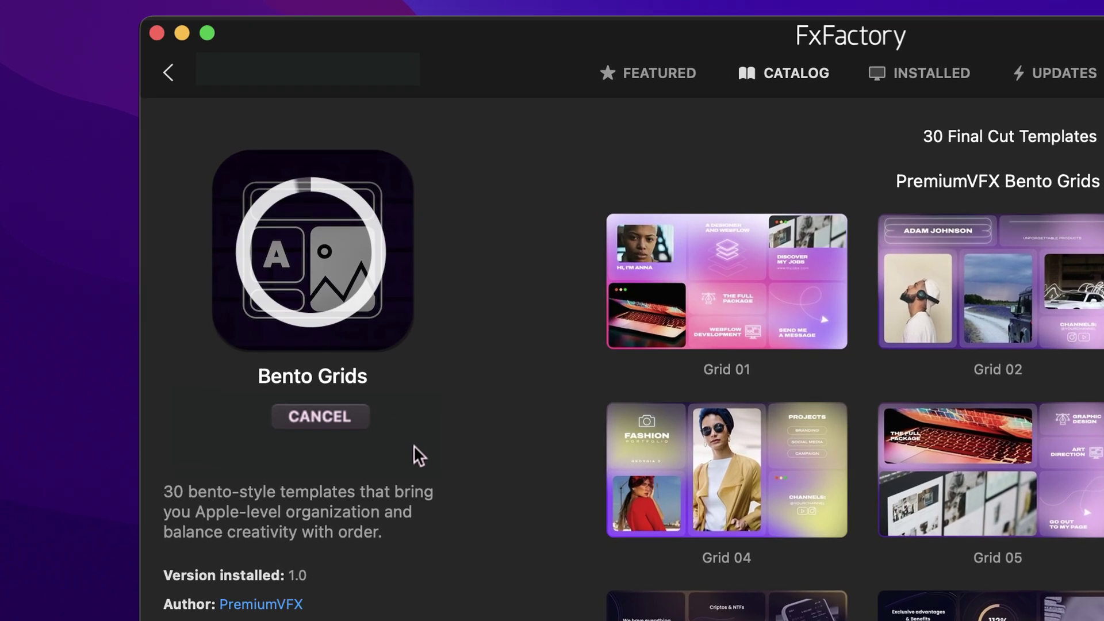